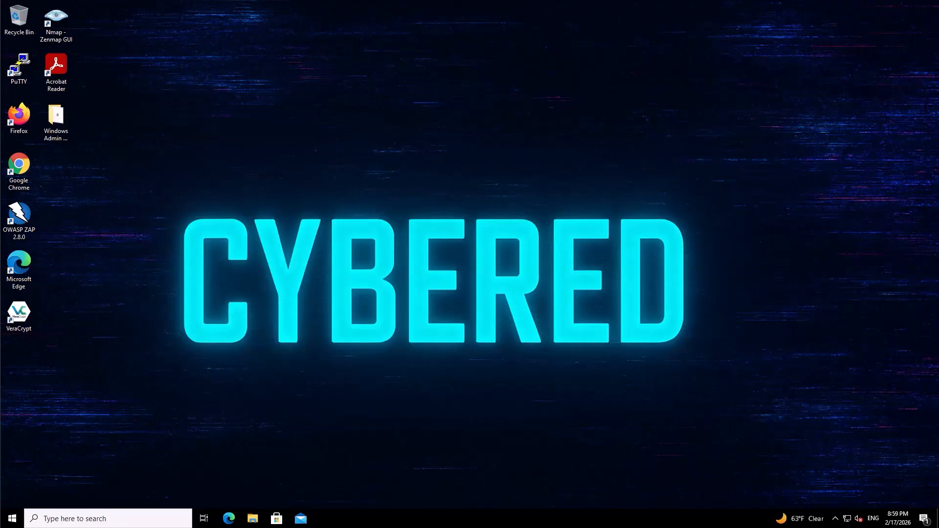
Open the Windows Admin Center folder on the desktop and launch its installer.
click(66, 123)
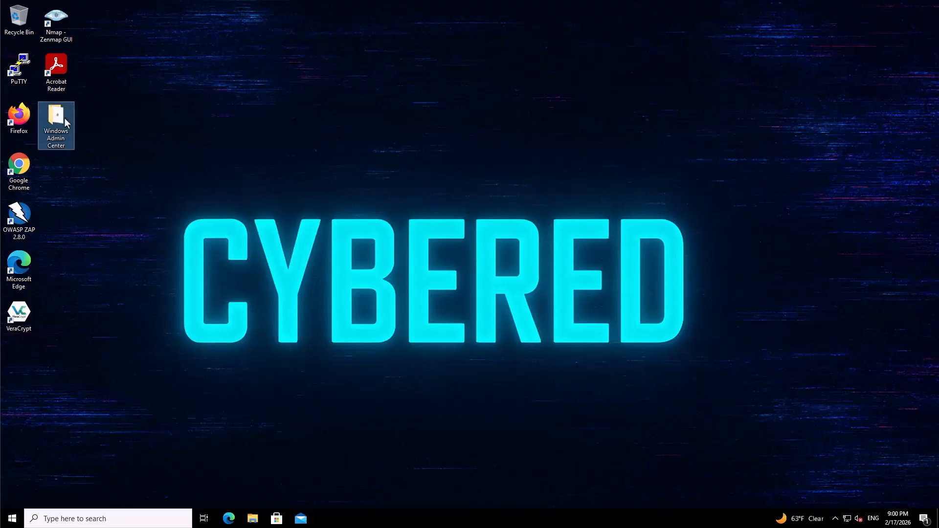
double_click(66, 122)
click(341, 173)
double_click(340, 172)
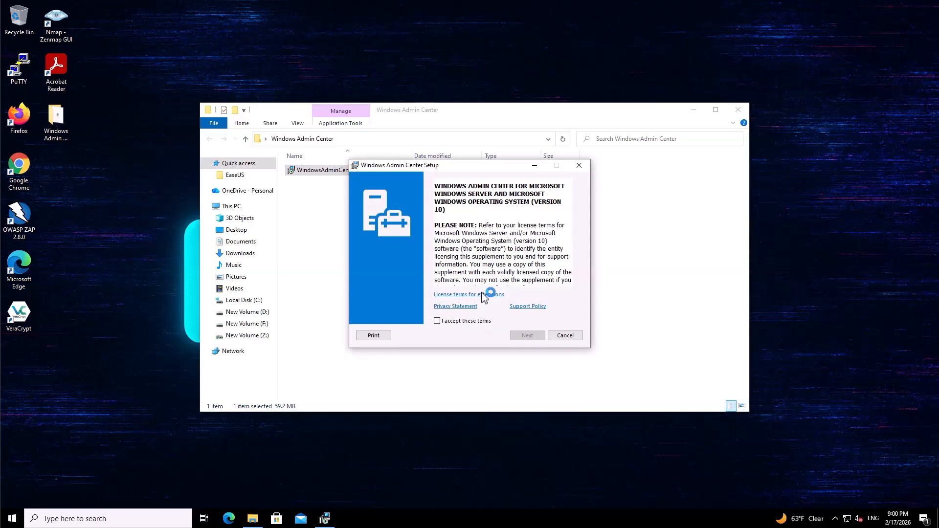
Accept the license terms, install Windows Admin Center without Microsoft Update, and allow the installer to make changes to the device.
click(437, 320)
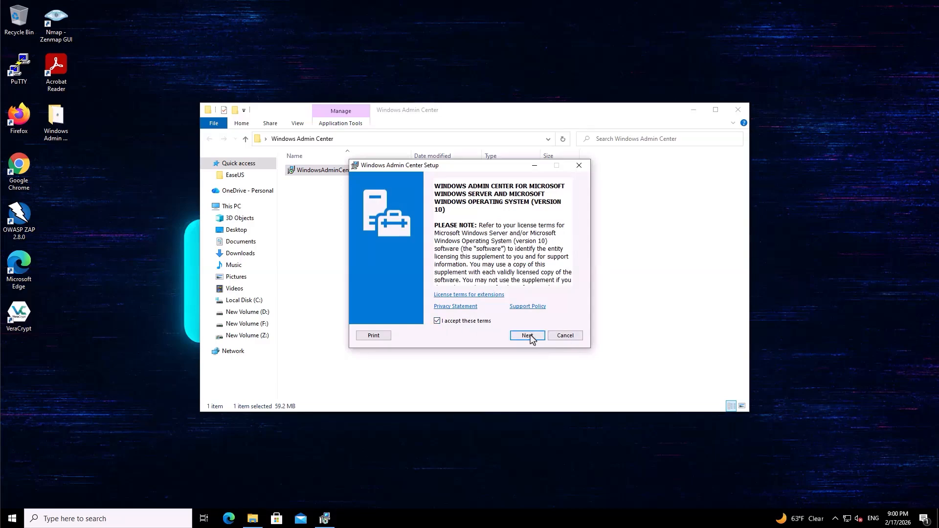
click(531, 337)
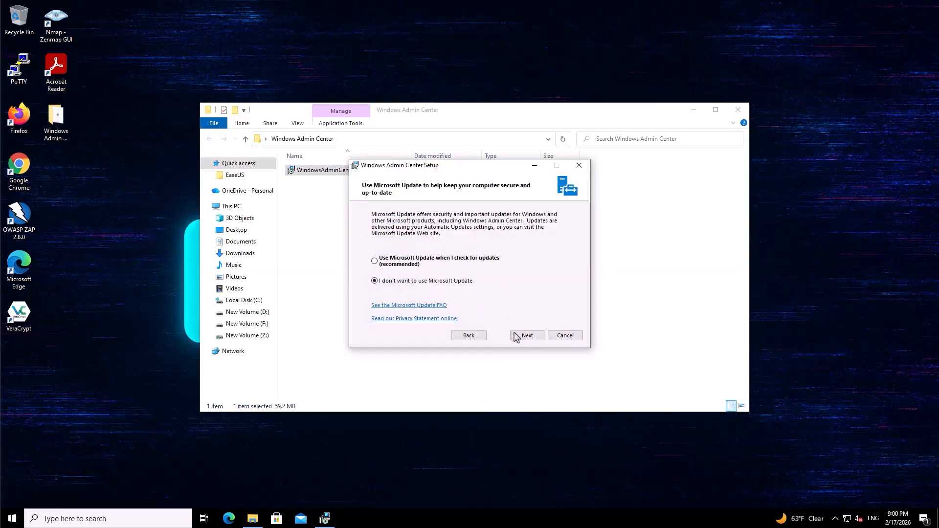
click(523, 337)
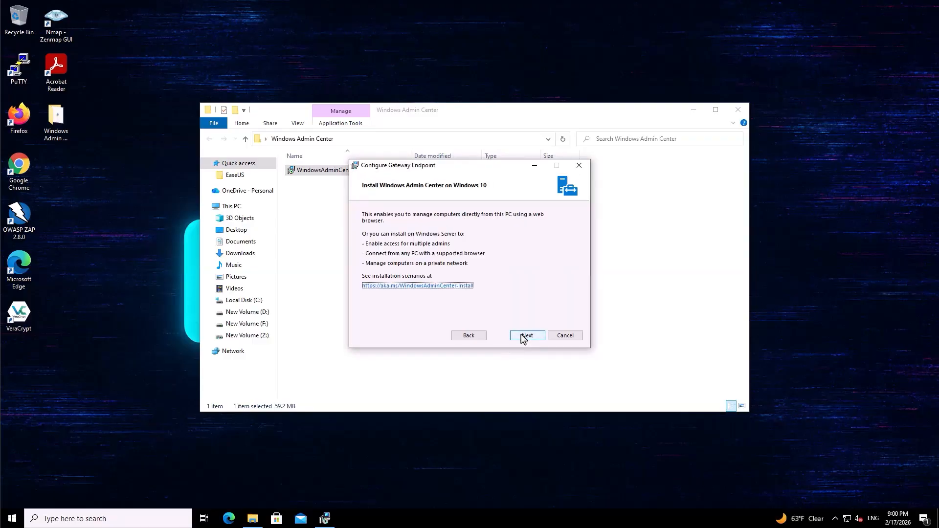
click(524, 337)
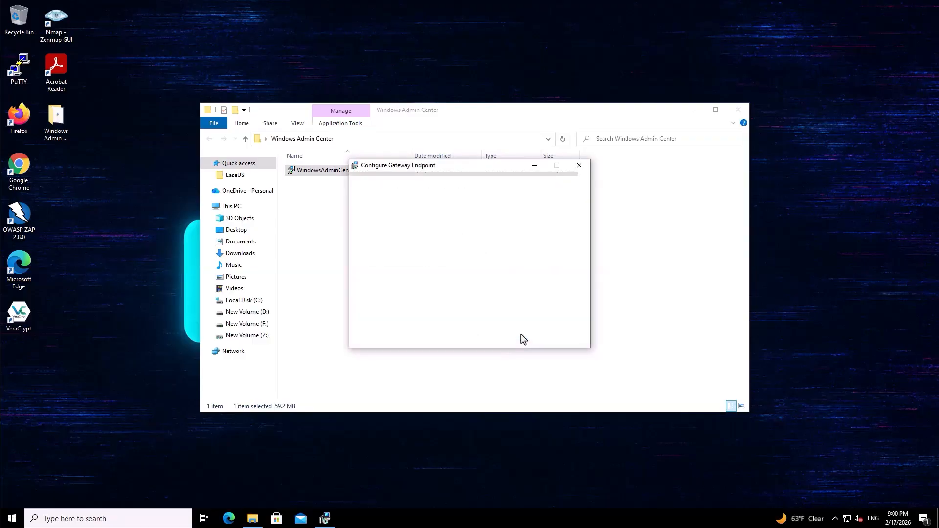
click(523, 337)
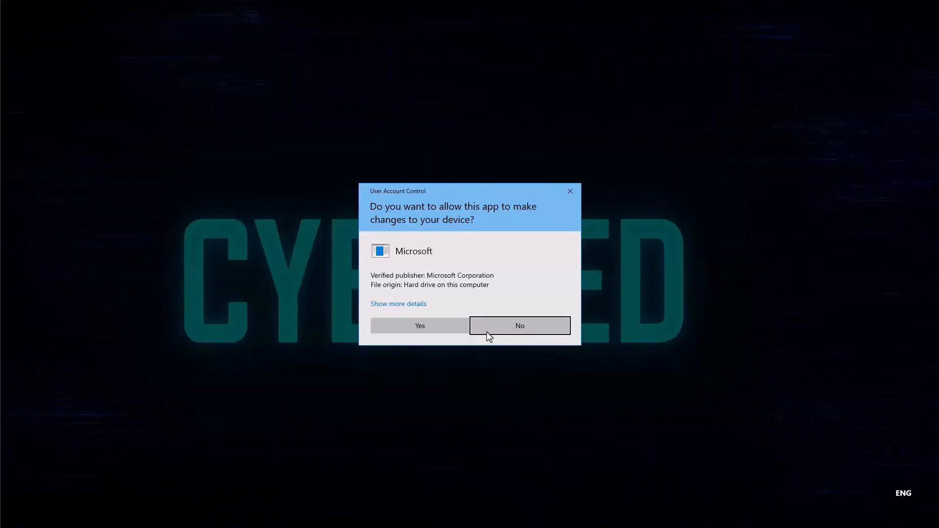
click(433, 327)
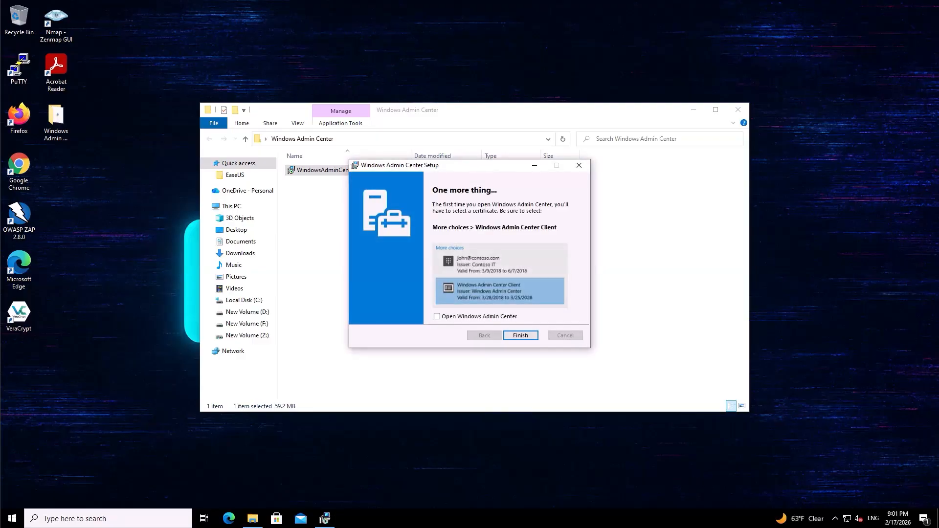
Finish setup with Windows Admin Center set to open, and authenticate with the Windows Admin Center Client certificate.
click(437, 317)
click(520, 335)
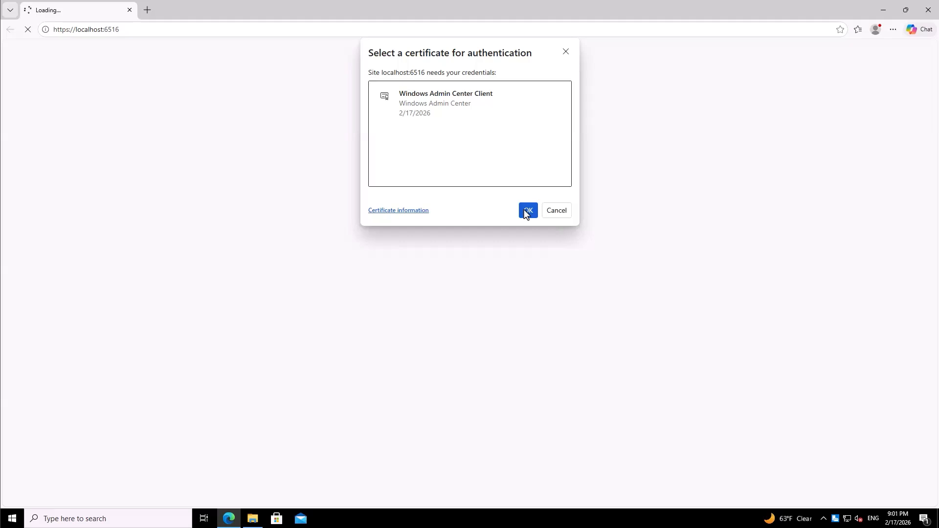
click(464, 99)
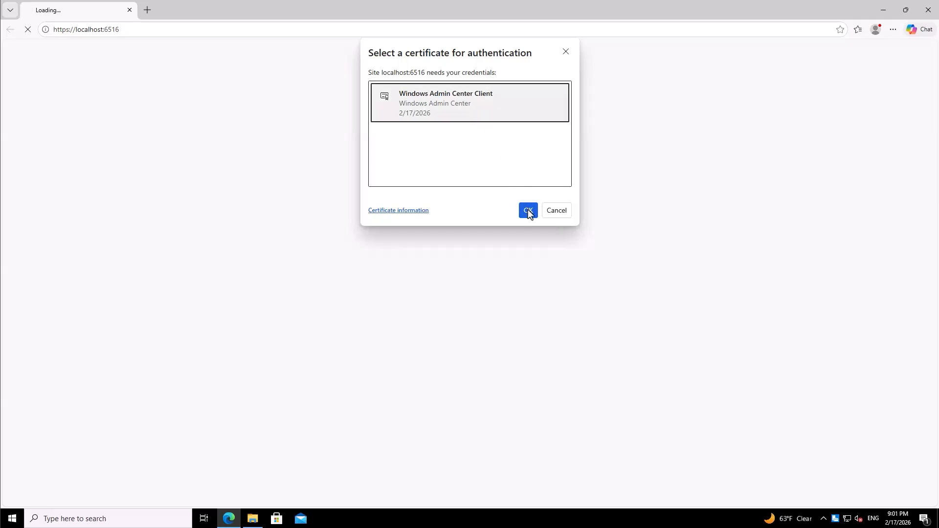
click(528, 210)
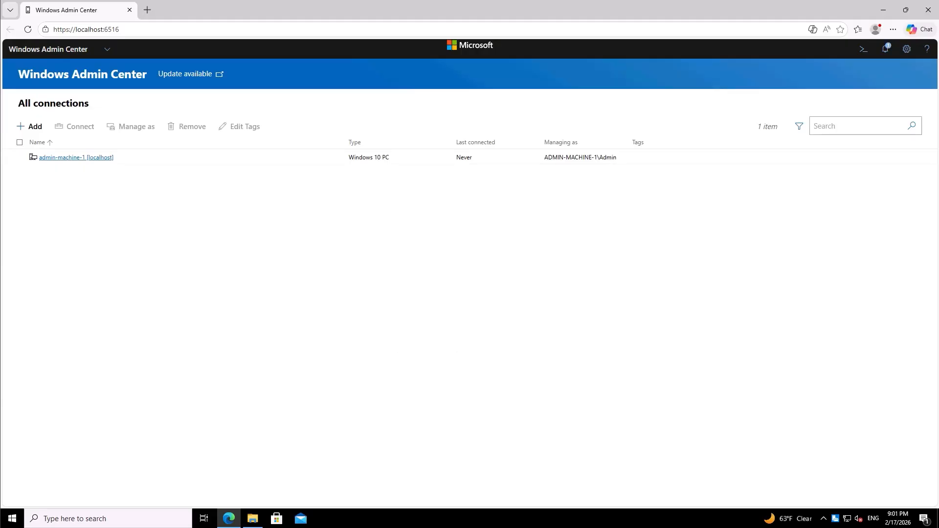
Start adding a Windows Server connection with the server name Webserver.
click(37, 131)
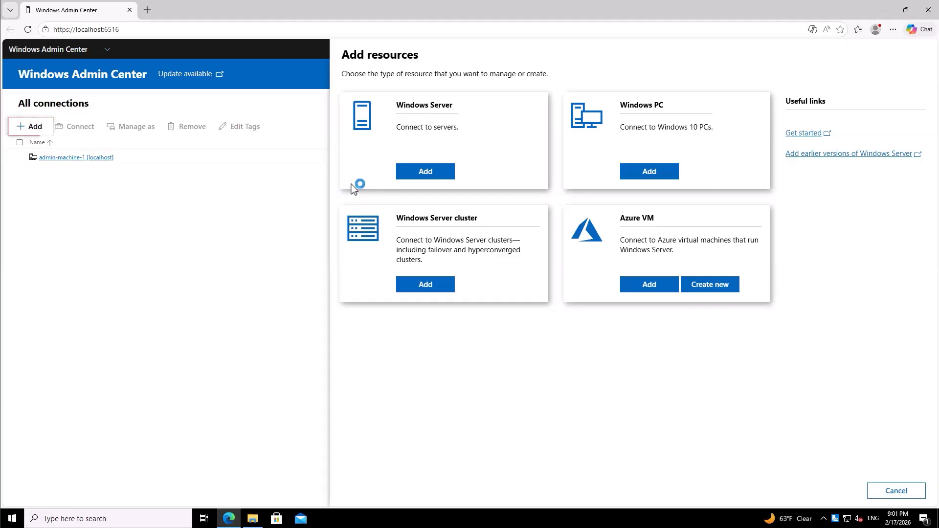
click(442, 175)
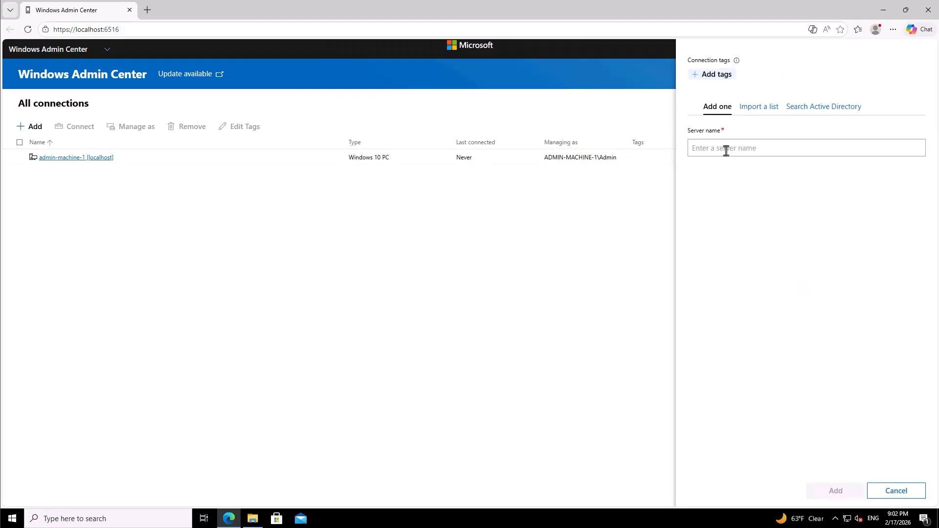
text(Webserver)
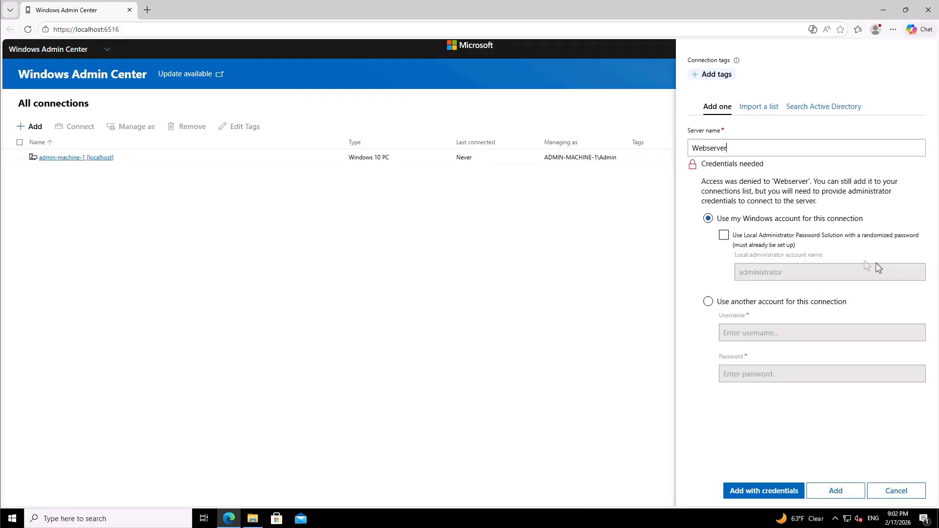
Add the server using another account, with username Administrator and the account password, and decline saving the password in the browser.
click(707, 302)
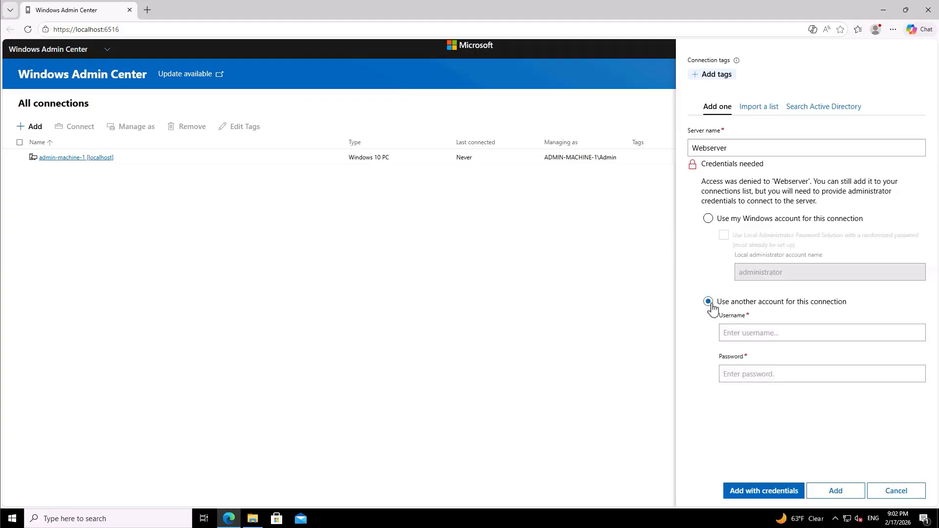
click(758, 335)
text(Admin)
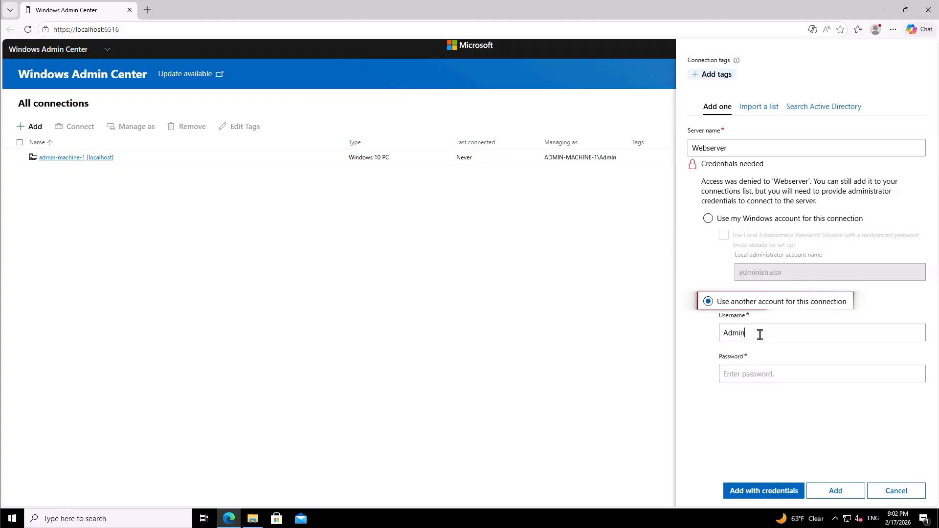
text(istrator)
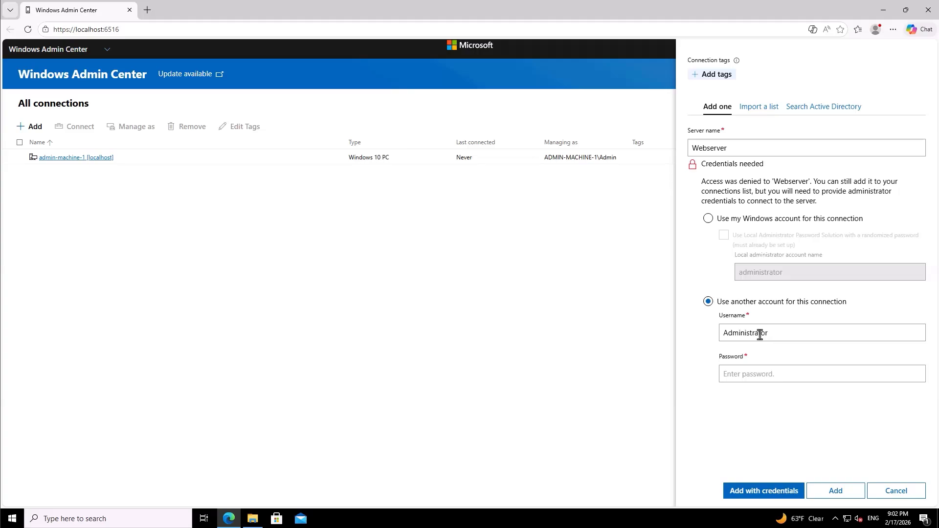
key(Tab)
text(•••••)
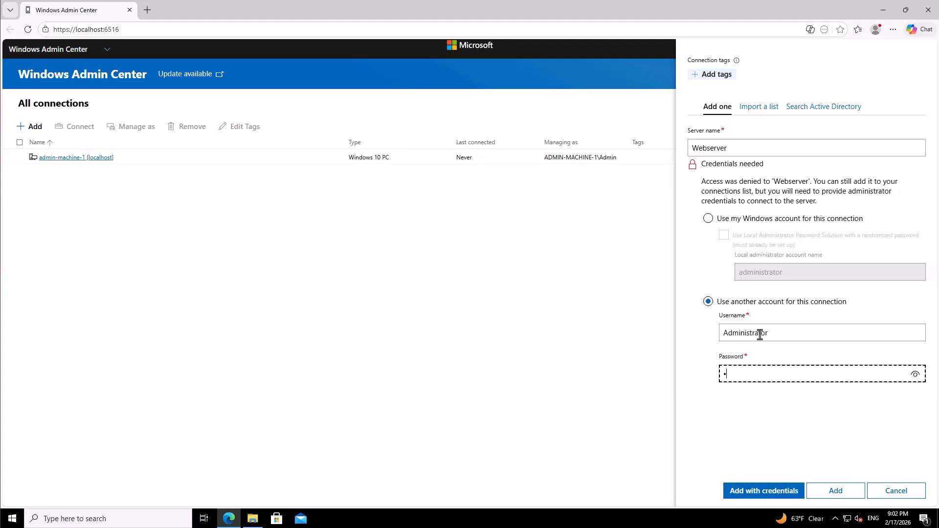
text(••••)
click(763, 492)
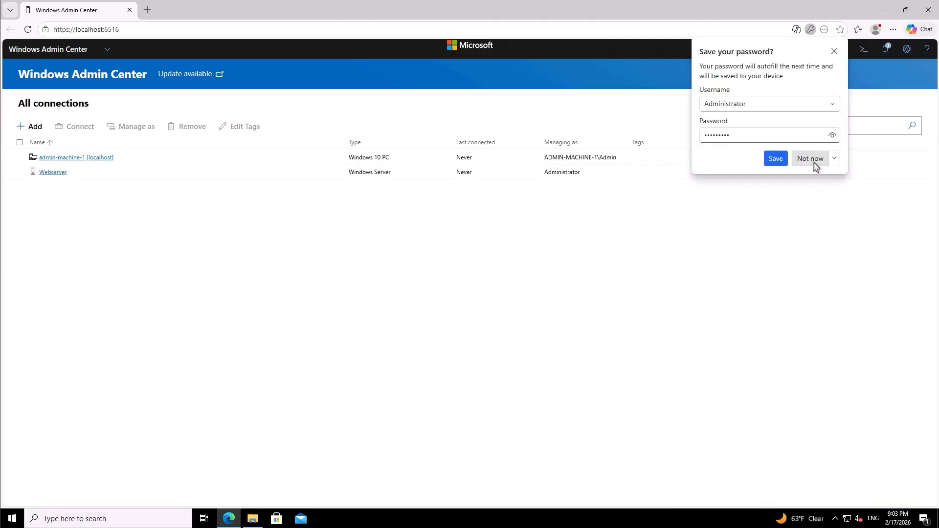
click(810, 158)
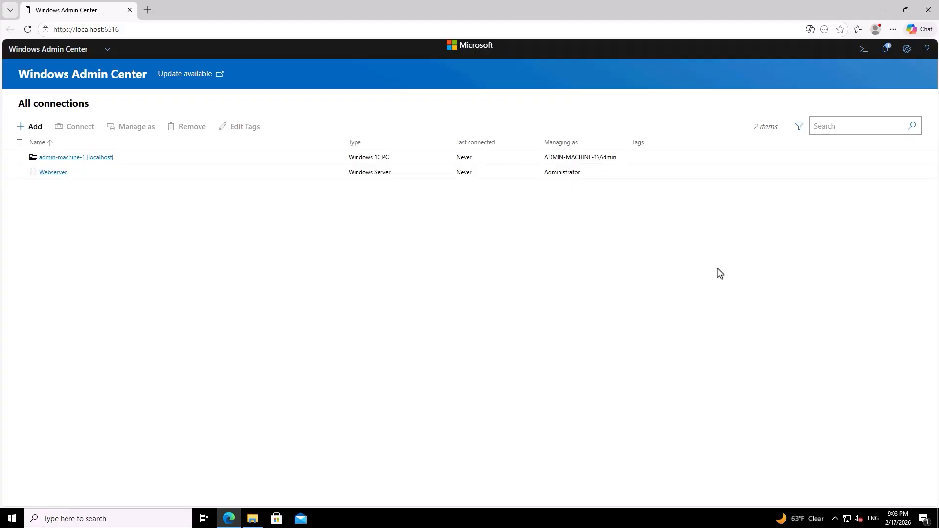
Connect to Webserver and apply role-based access control in its settings, agreeing to restart the WinRM service.
click(66, 175)
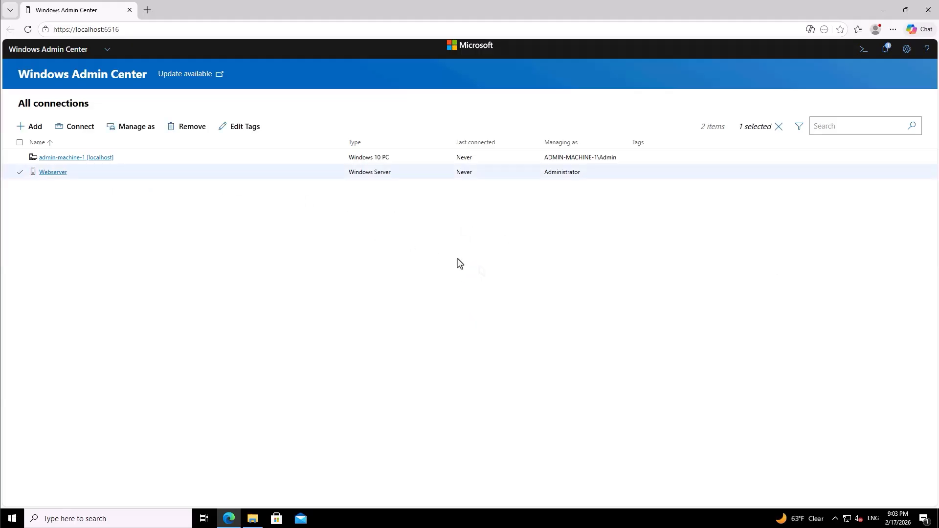
scroll(95, 303, down, 2)
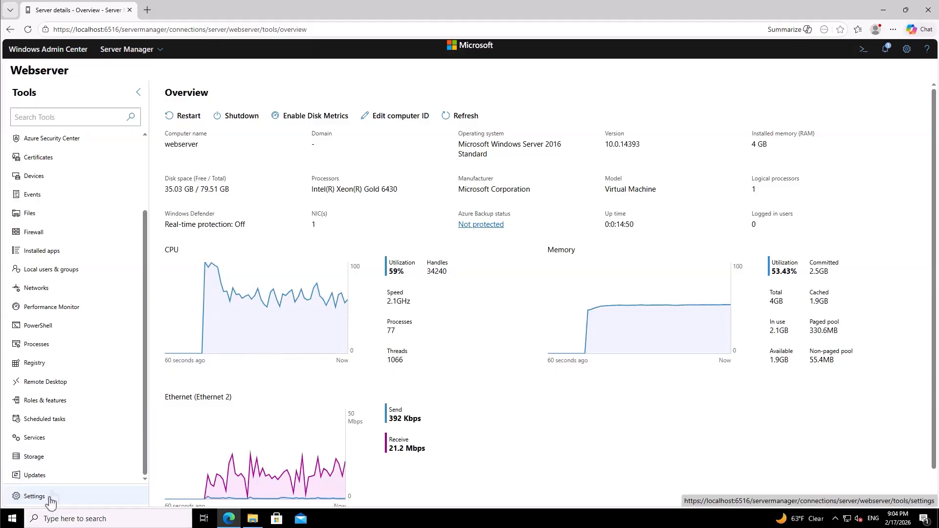
click(40, 496)
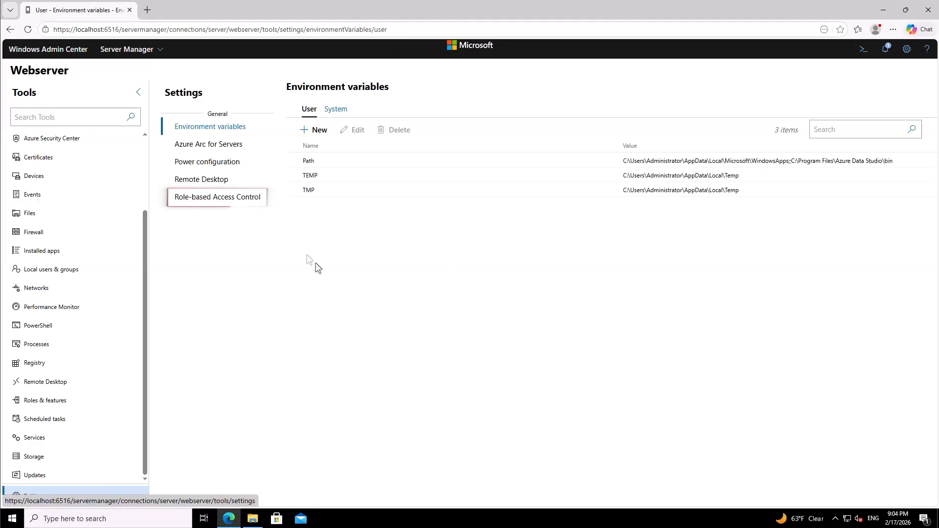
click(237, 201)
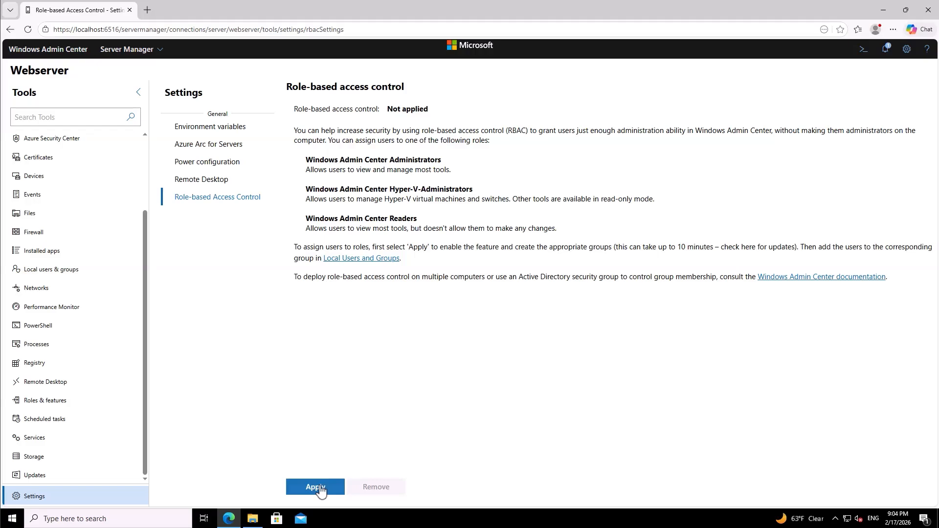
click(319, 487)
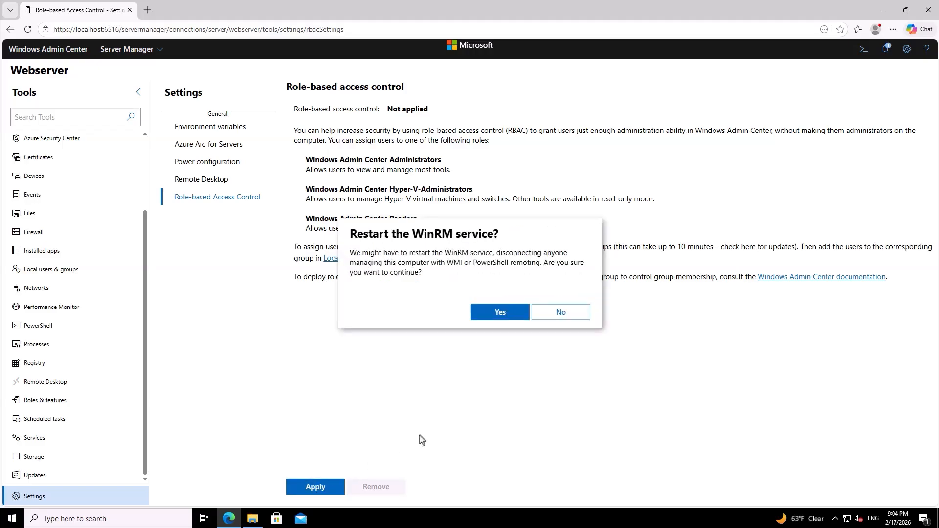
click(500, 313)
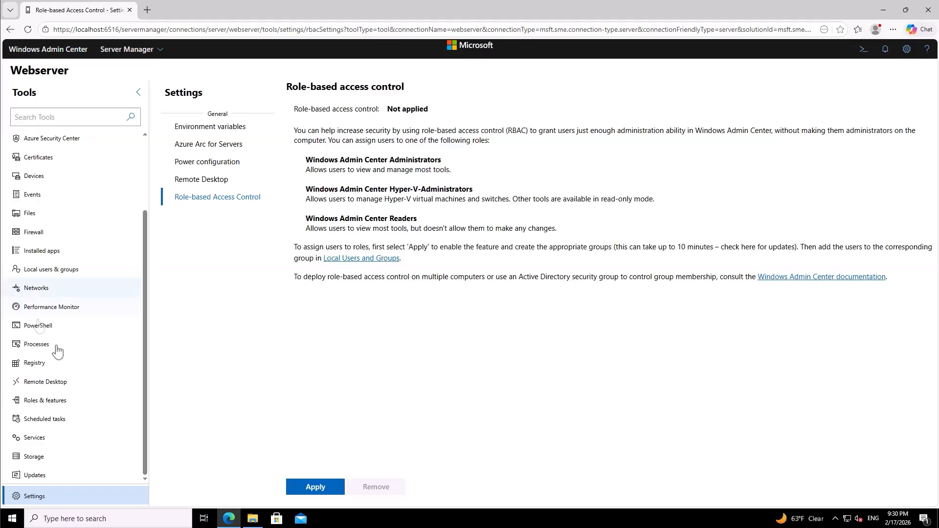
Refresh the Webserver overview and check the role-based access control status in the server's settings.
scroll(63, 353, up, 3)
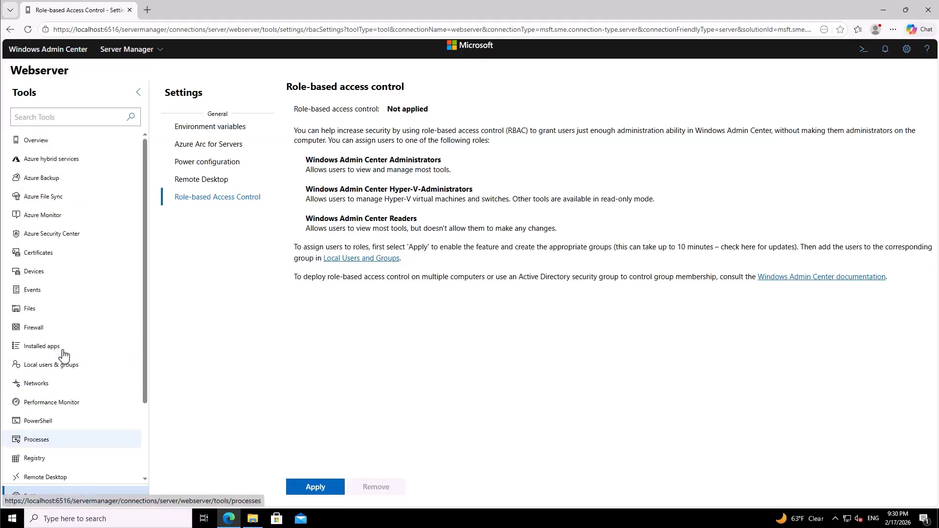
click(66, 145)
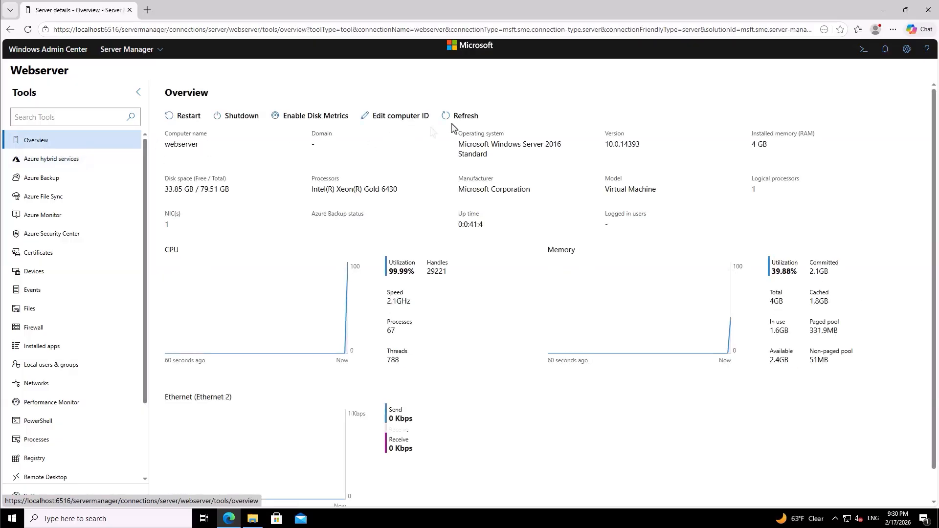
click(467, 118)
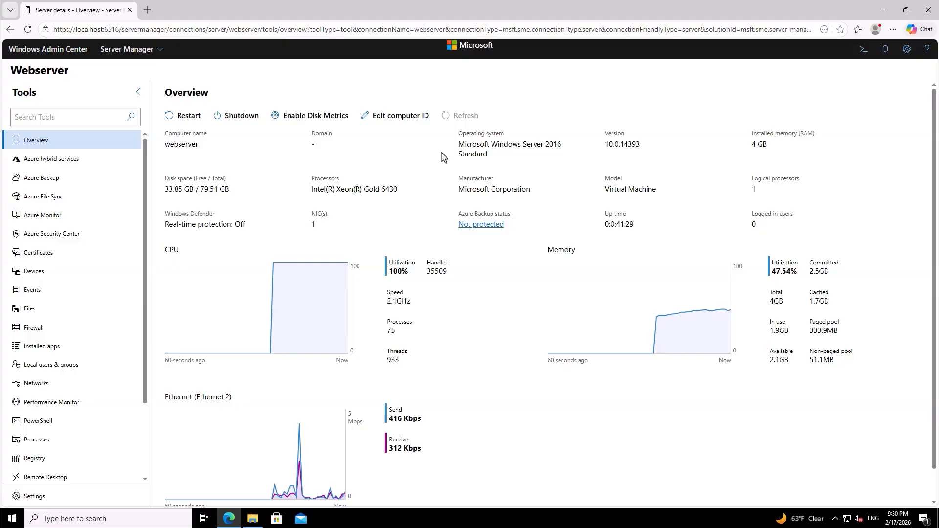
scroll(66, 333, down, 2)
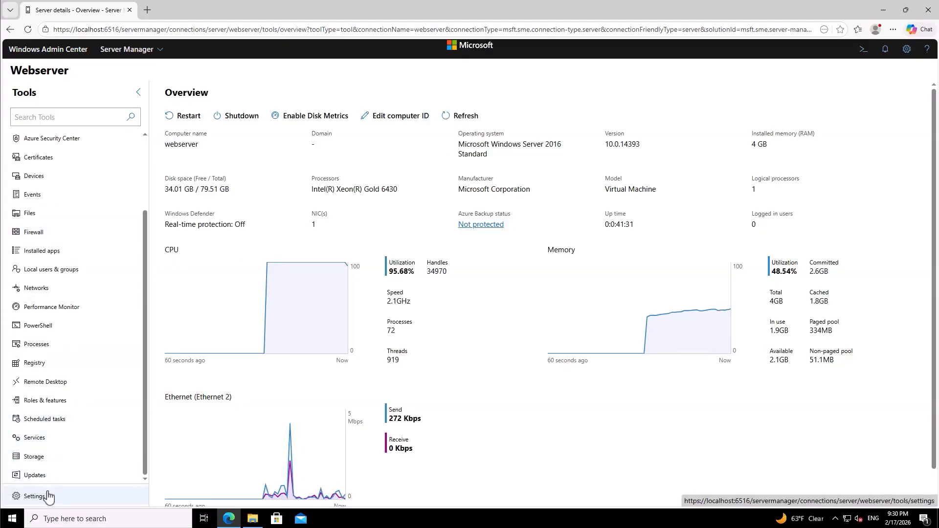
click(29, 496)
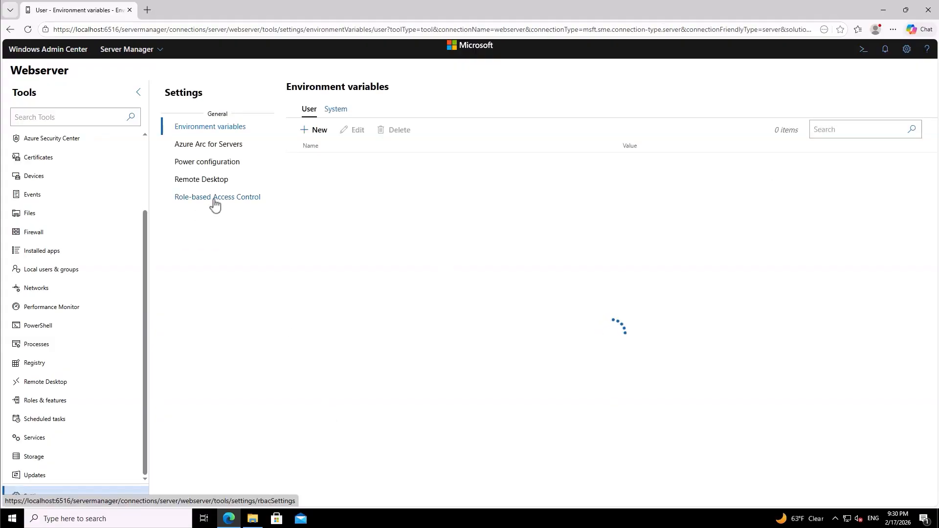
click(215, 198)
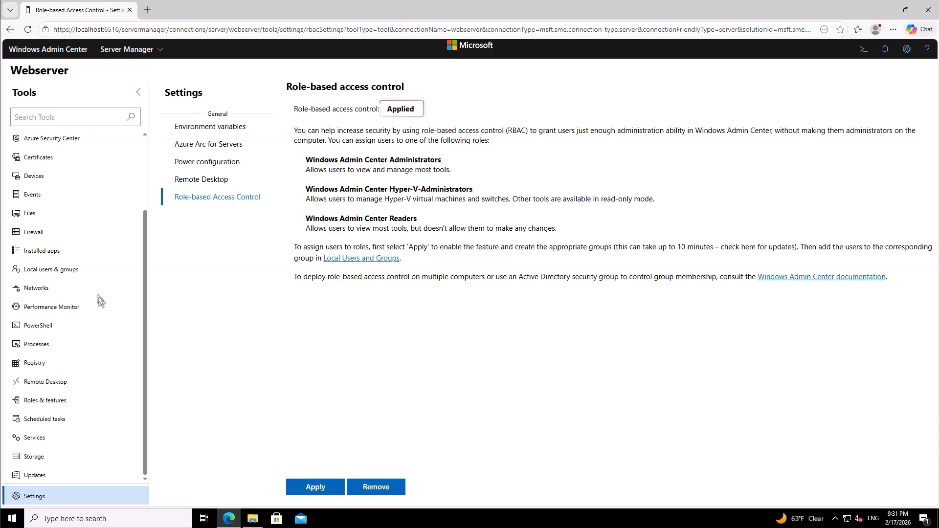
Change the group membership of the local user listed below Guest, removing Users and adding Windows Admin Center Readers, and save it.
click(67, 276)
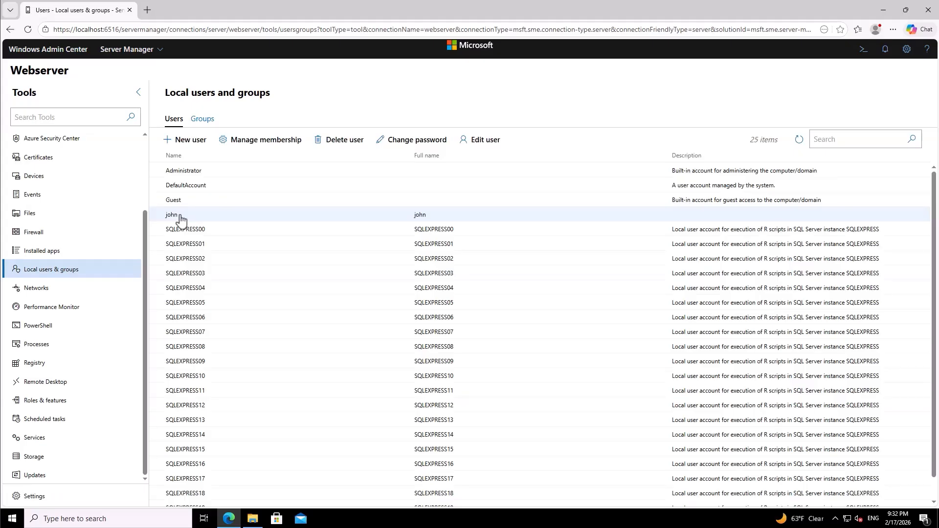
click(268, 146)
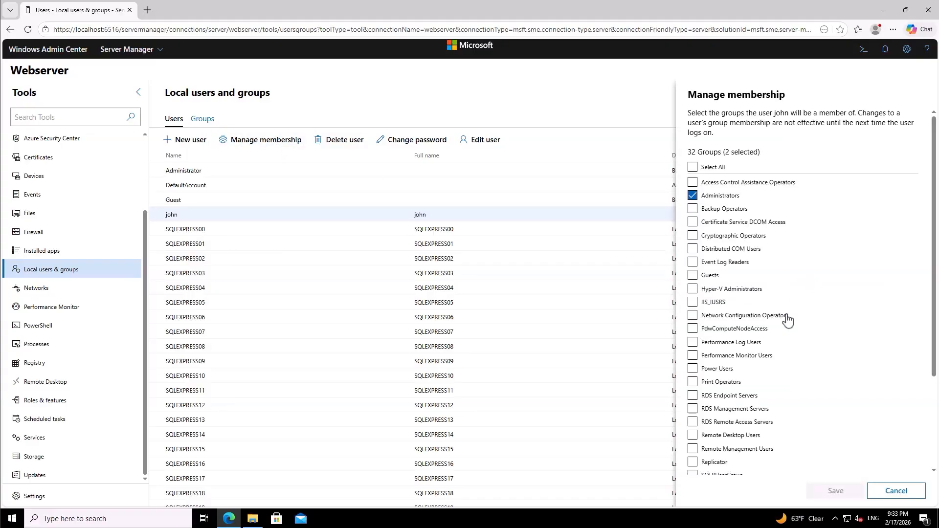
scroll(787, 320, down, 3)
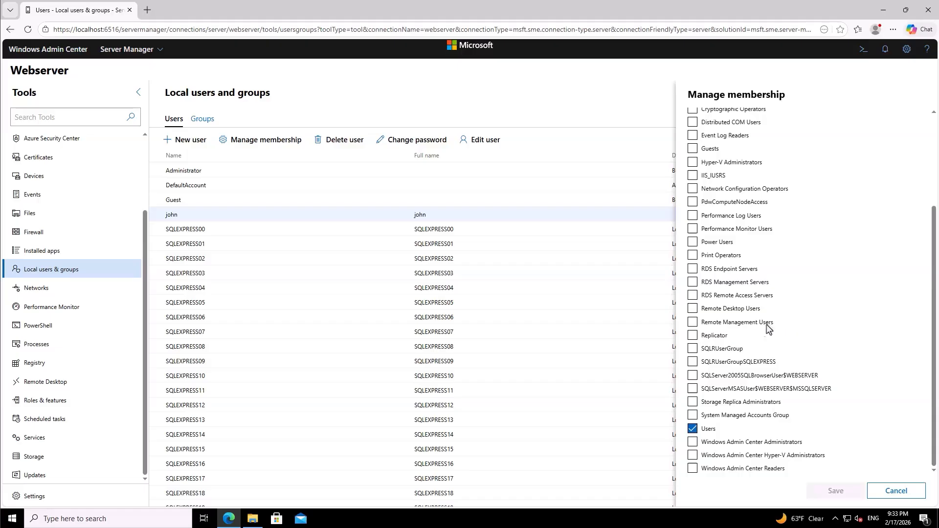
click(693, 429)
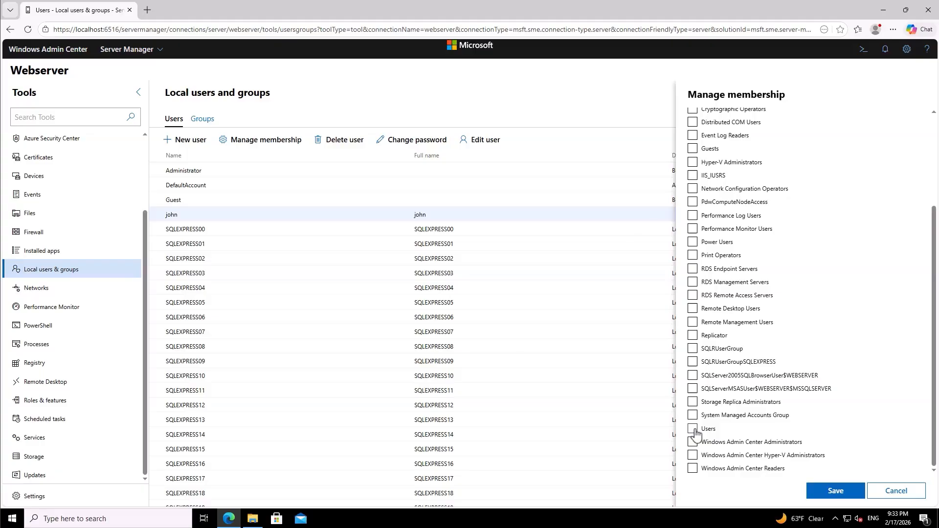
click(692, 468)
click(835, 491)
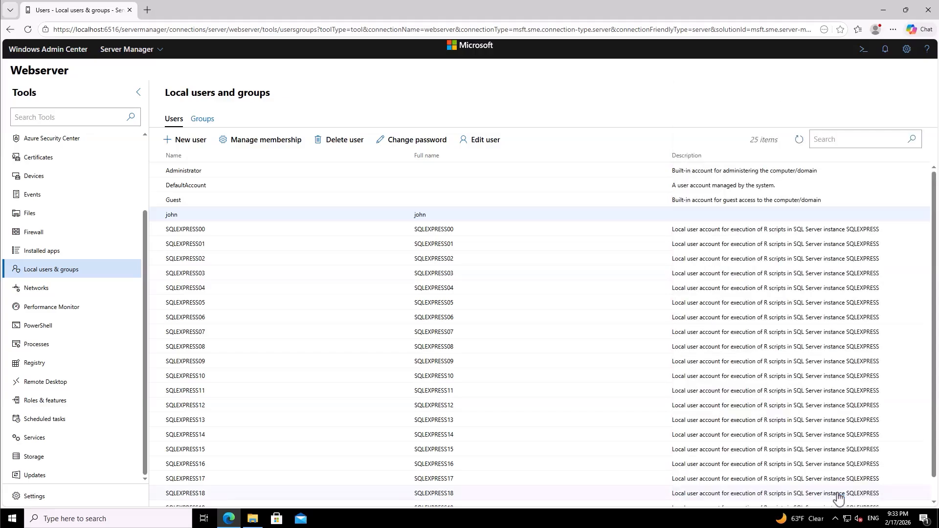
Reconnect to Webserver from all connections using another account, entering the local user's username and the account password.
click(44, 51)
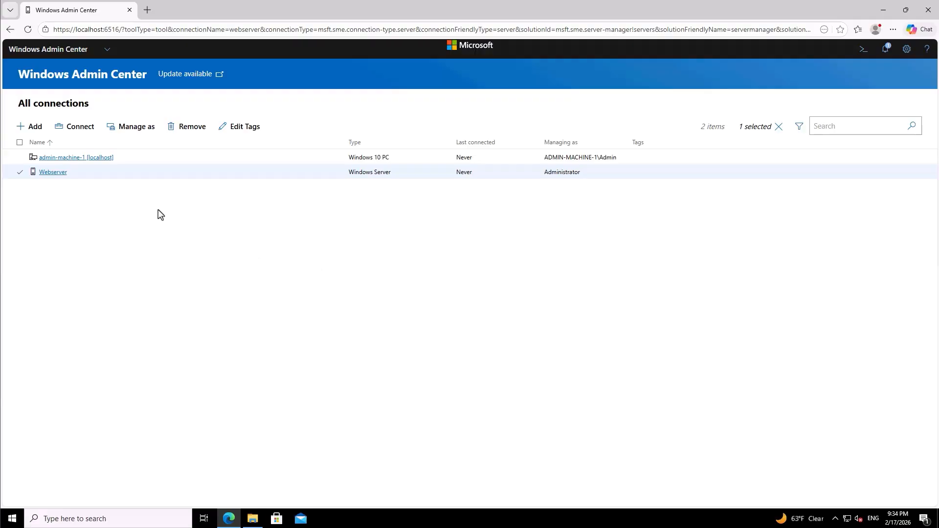
click(140, 130)
text(John)
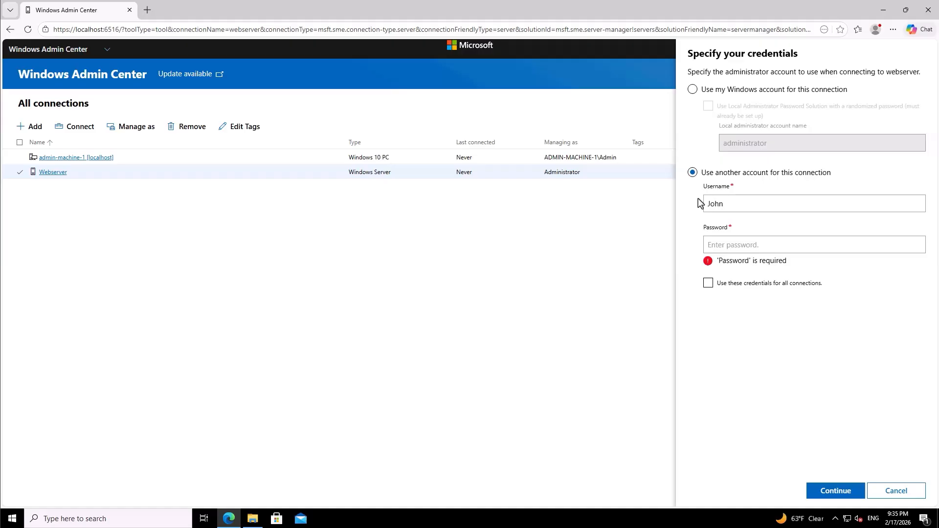
key(Tab)
text(********)
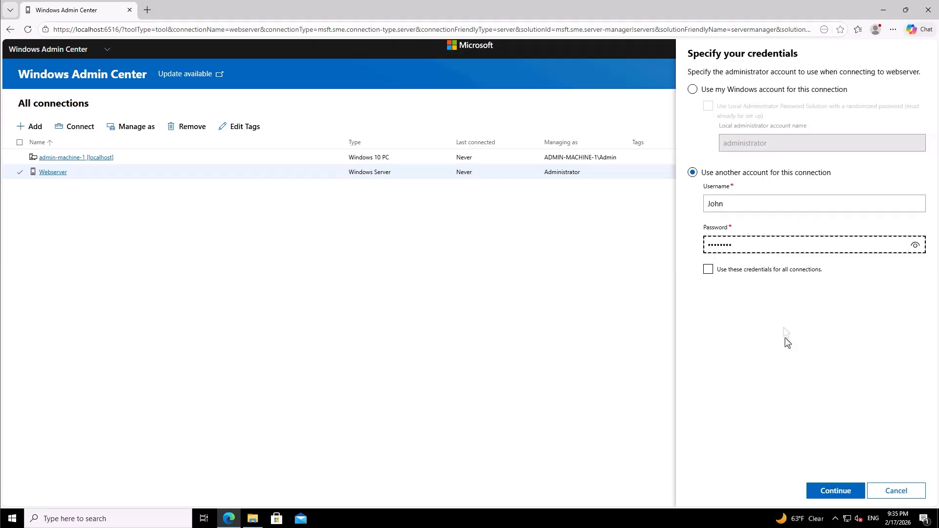
click(834, 491)
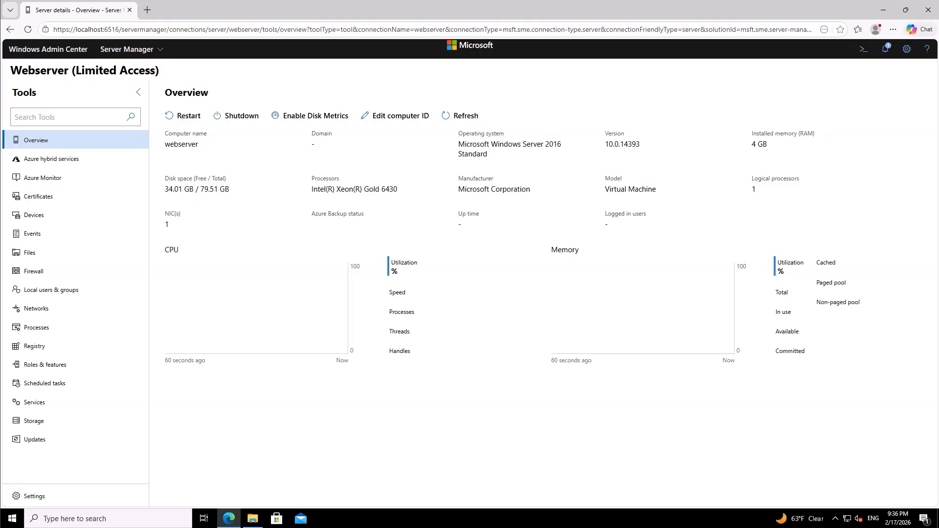
Try to create a 1 GB fixed vhd disk named test in c:\TestFolder in Webserver's storage, and minimize the browser.
click(48, 427)
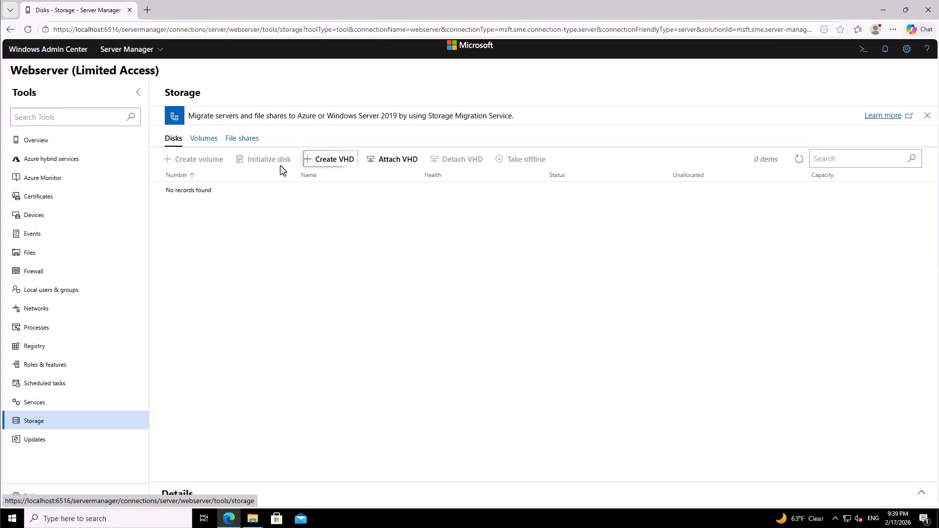
click(338, 166)
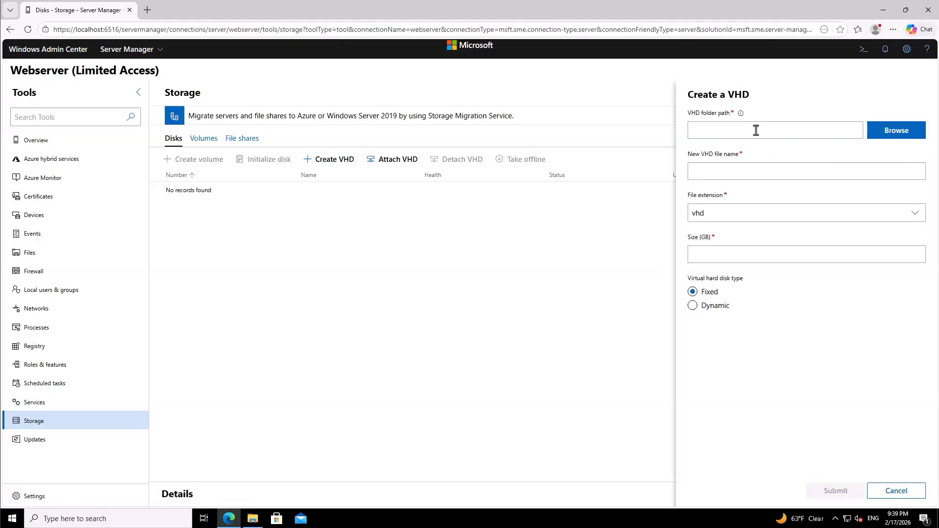
text(c:\TestFoldertest)
key(Tab)
click(751, 249)
text(1)
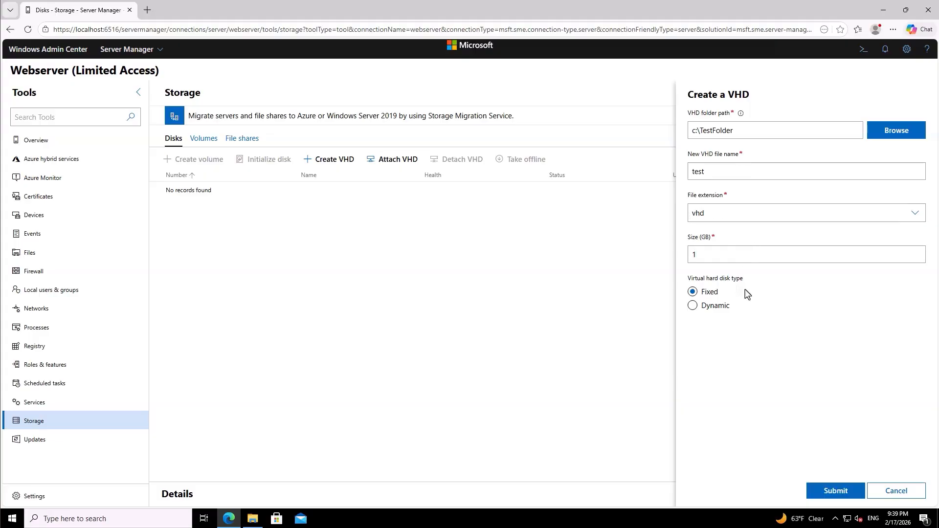
click(840, 494)
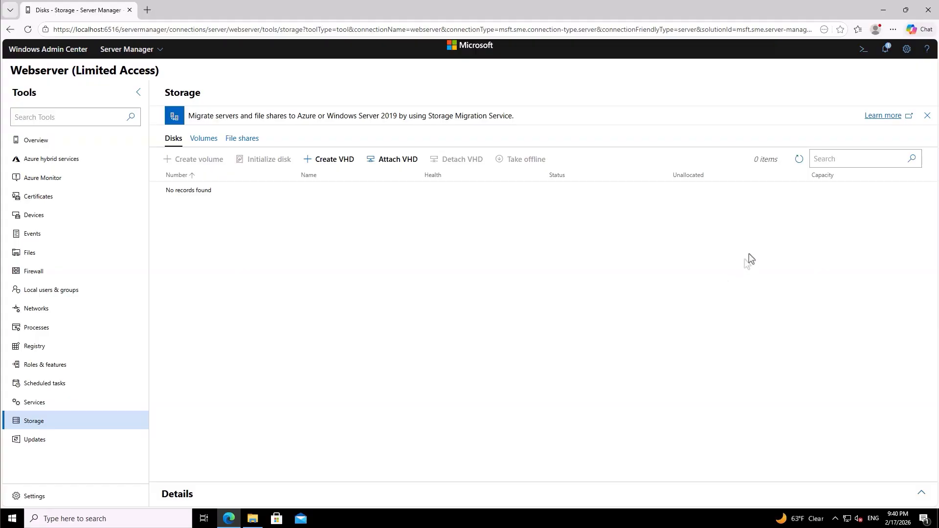
click(883, 10)
click(694, 110)
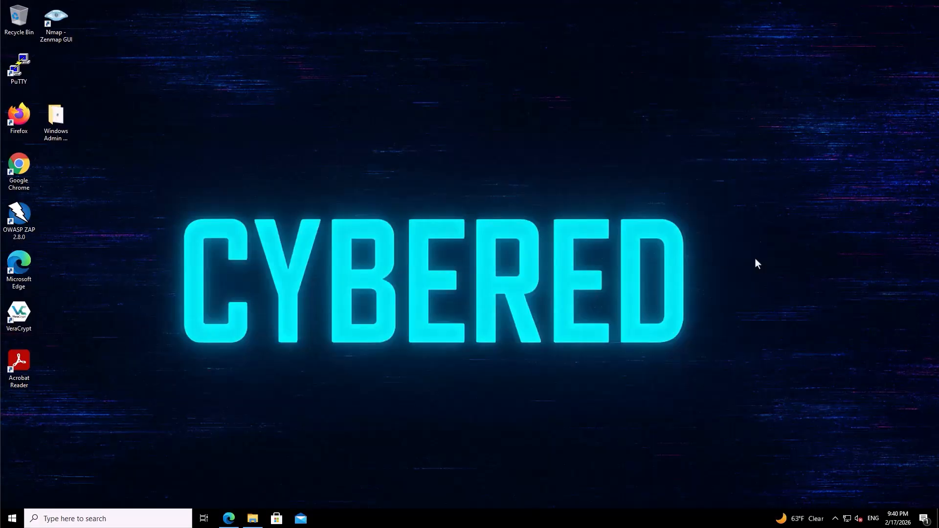